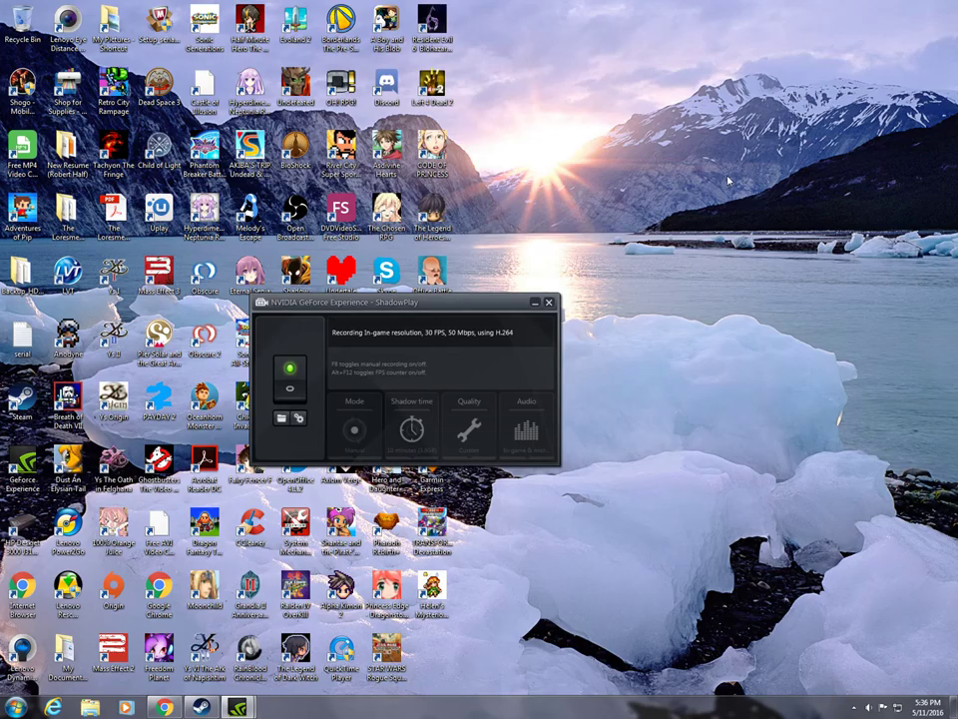
# Step: Move the ShadowPlay window to the top right and The Legend of Heroes Trails in the Sky SC shortcut up one row
pyautogui.moveTo(455, 303)
pyautogui.mouseDown()
pyautogui.moveTo(543, 236)
pyautogui.moveTo(707, 168)
pyautogui.mouseUp()
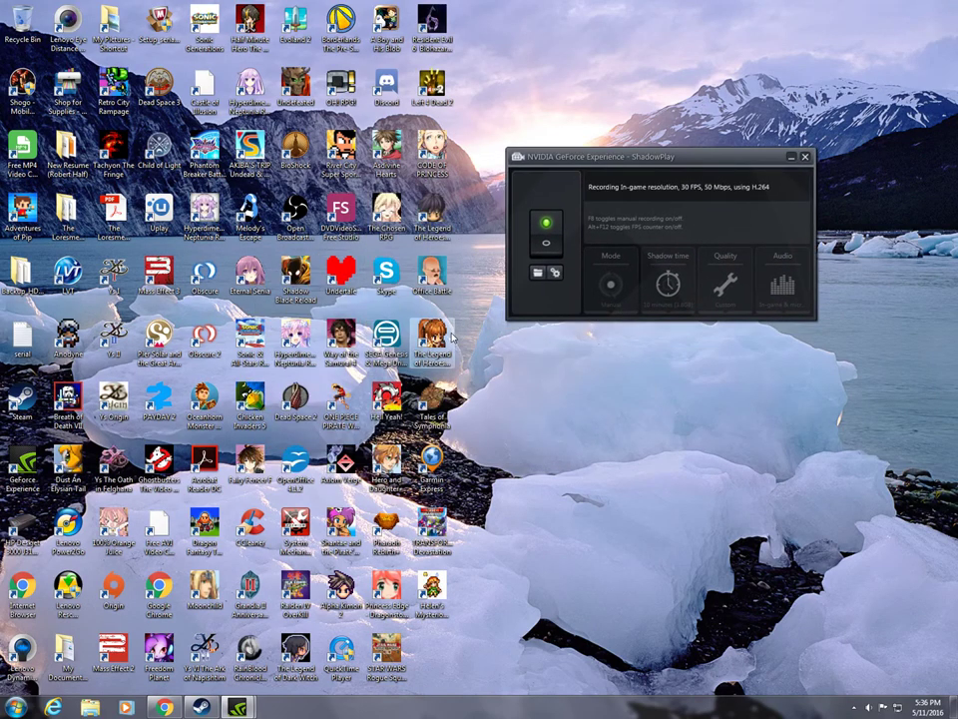
pyautogui.click(451, 337)
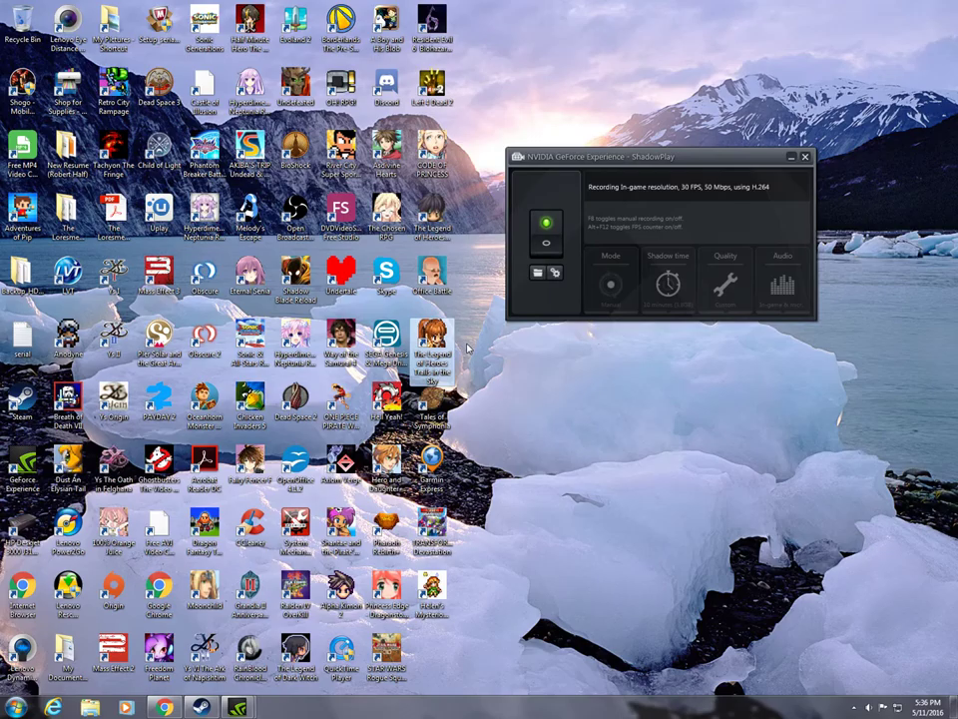
pyautogui.moveTo(439, 344); pyautogui.dragTo(439, 225)
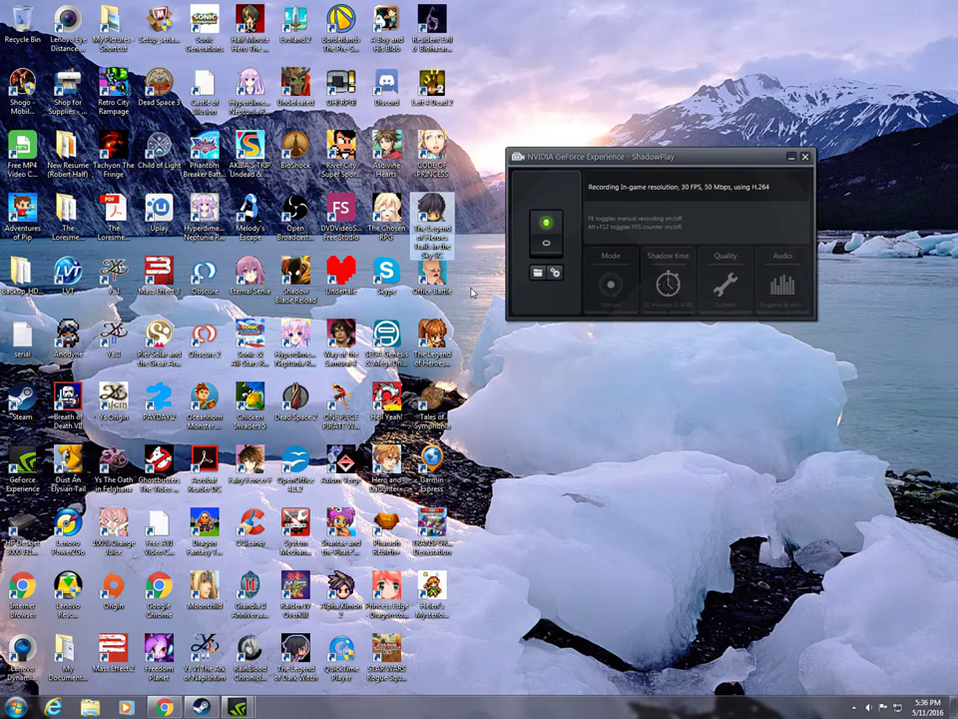
pyautogui.click(477, 339)
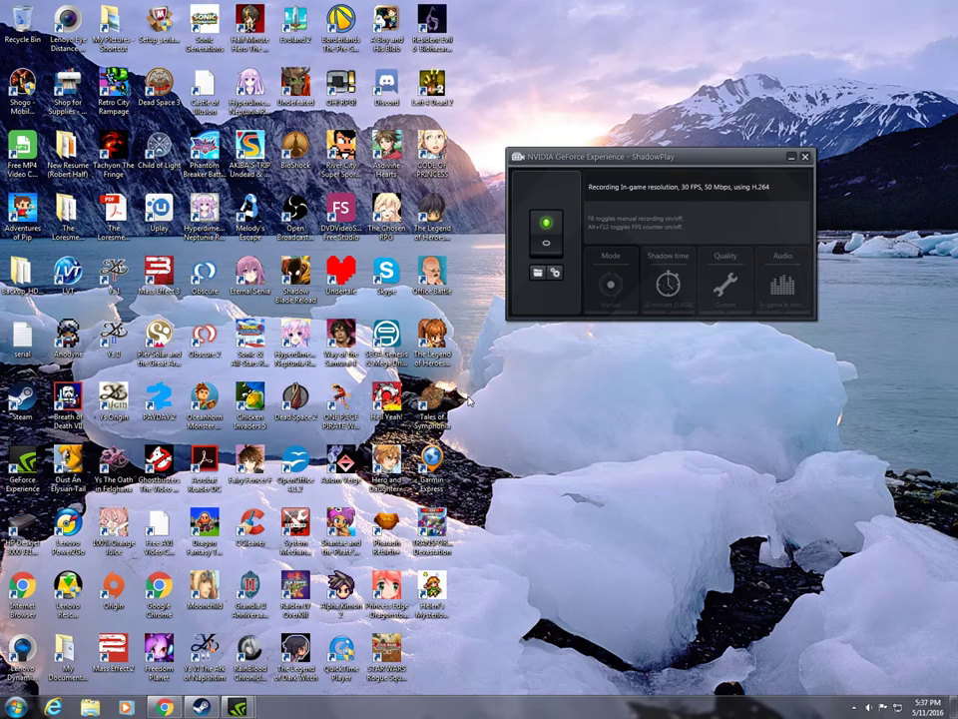